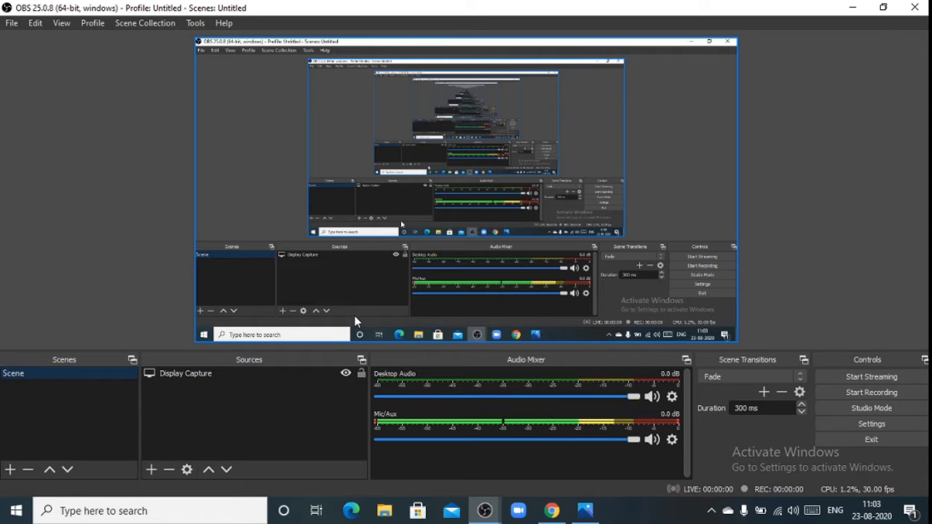
Hide the Display Capture source in the scene and make it visible again.
left_click(346, 373)
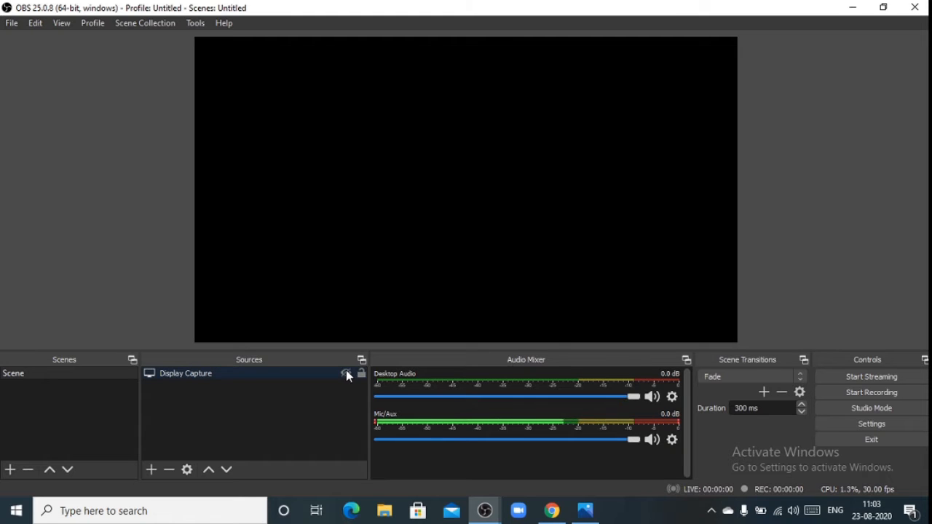
left_click(346, 373)
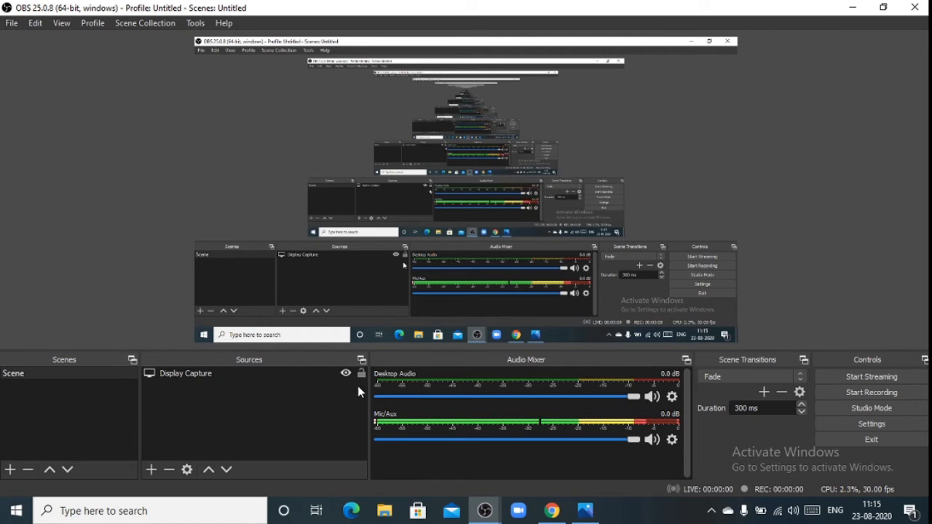
Try resizing the Display Capture source in the preview, and lock and unlock the source.
left_click(362, 374)
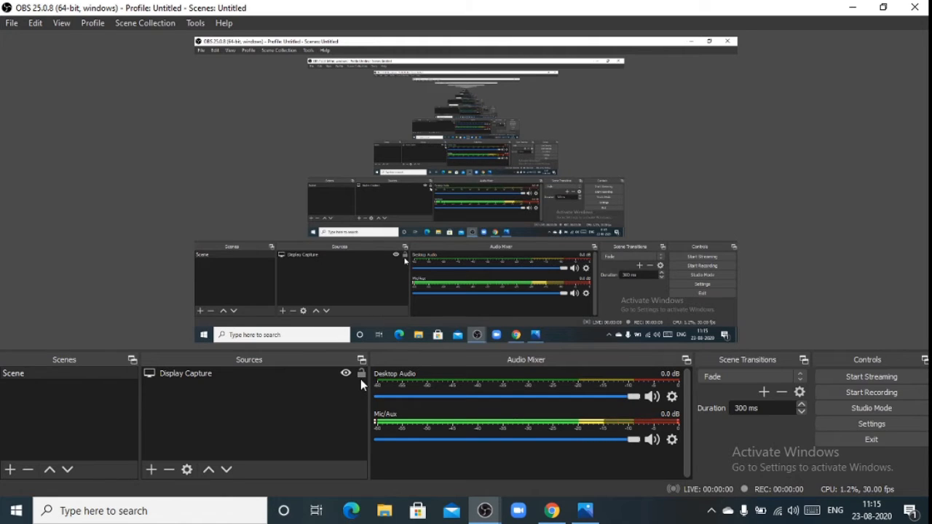
left_click(409, 311)
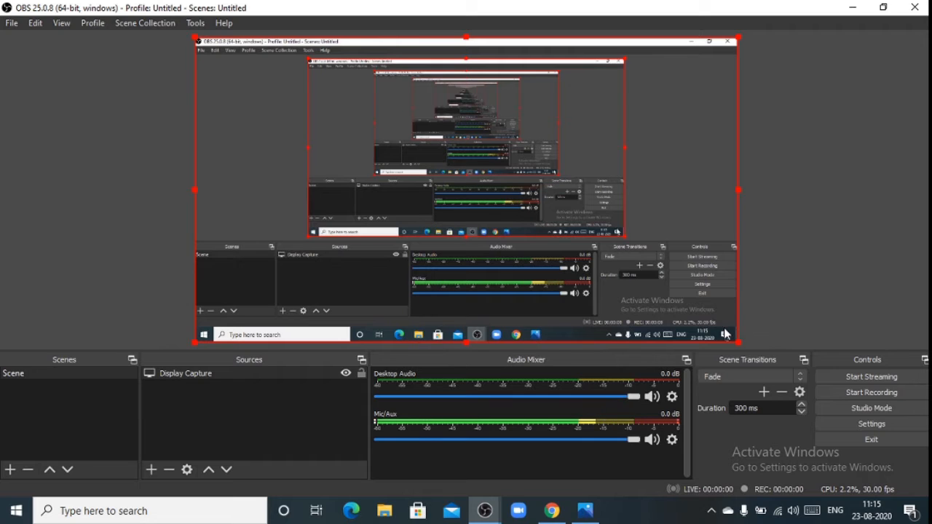
mouse_move(737, 339)
left_mouse_down()
mouse_move(491, 254)
mouse_move(737, 322)
left_mouse_up()
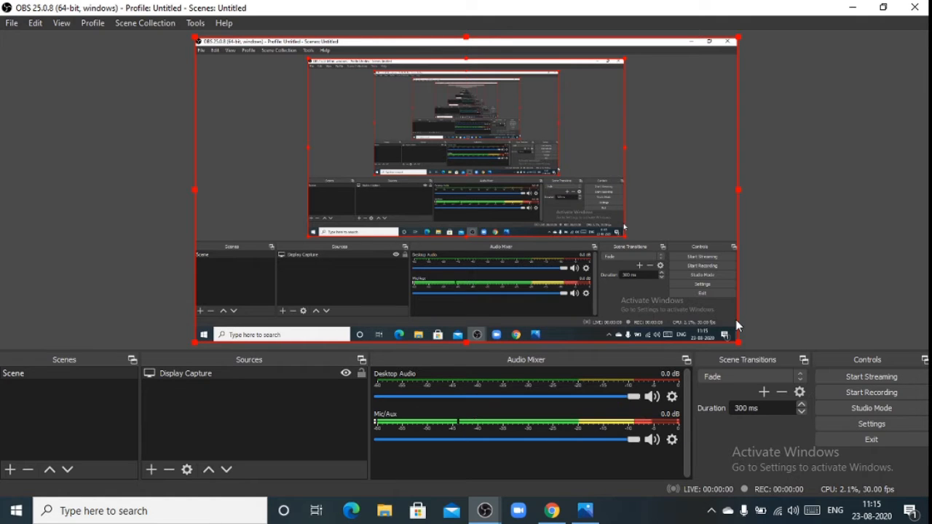
left_click(361, 373)
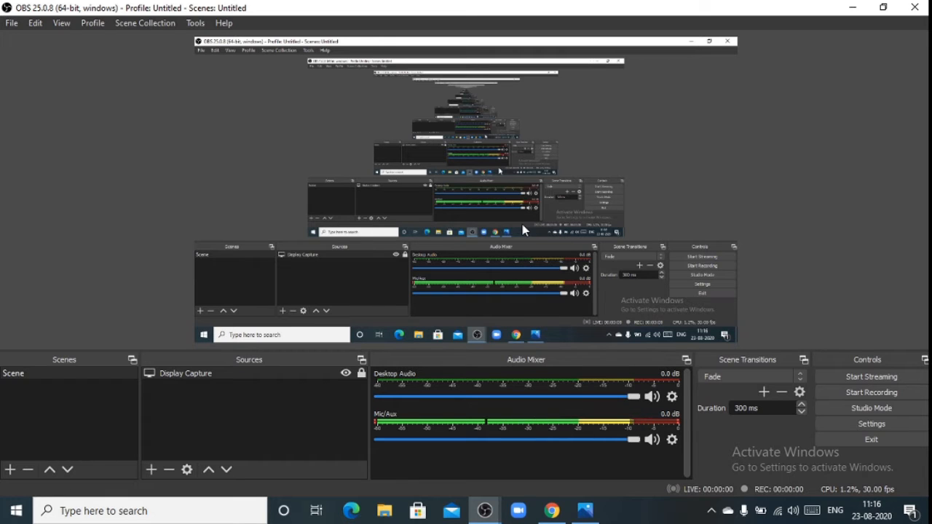
left_click(362, 373)
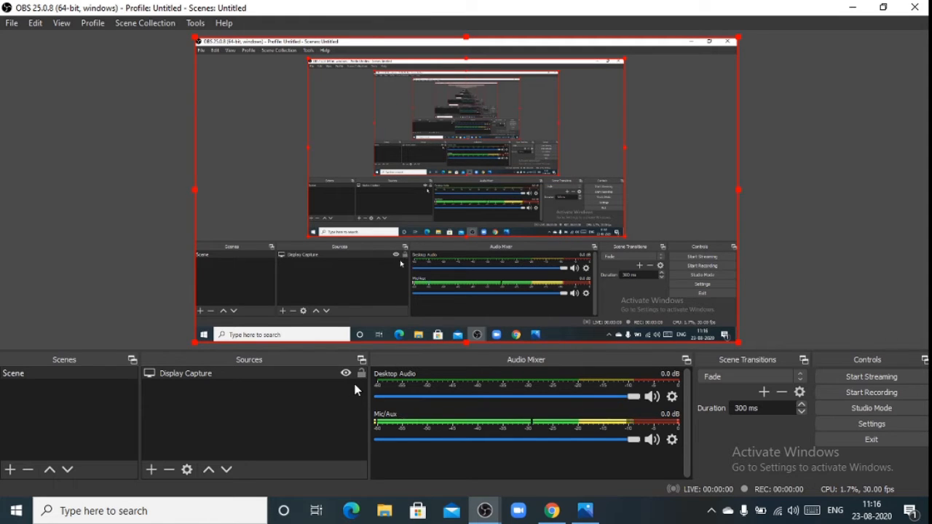
Review the Display Capture source's properties, including its display and cursor capture options.
left_click(185, 471)
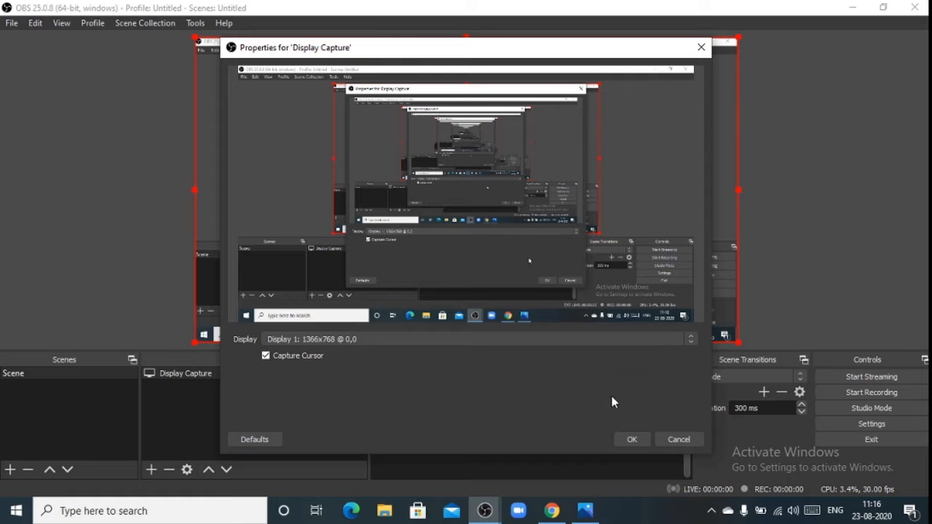
left_click(632, 440)
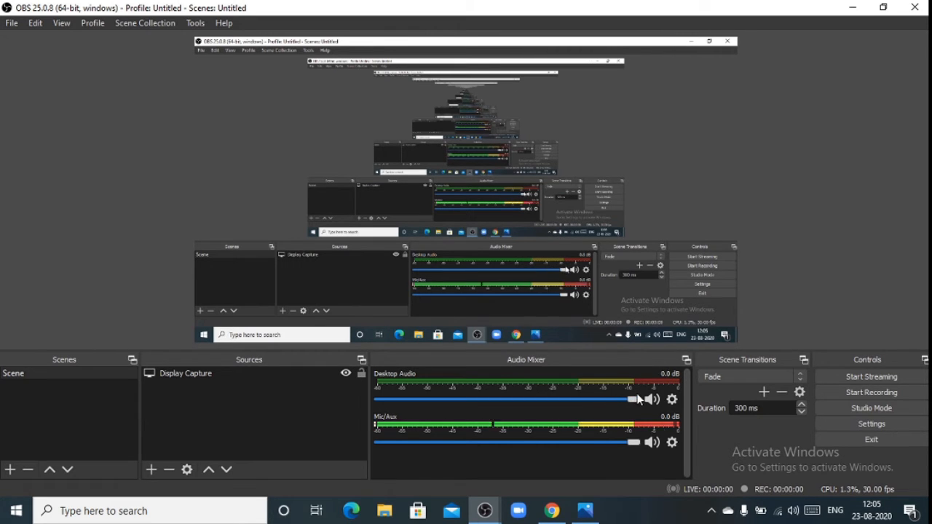
Try to raise the Mic/Aux volume and open the properties of Desktop Audio.
mouse_move(634, 443)
left_mouse_down()
mouse_move(600, 443)
mouse_move(644, 442)
left_mouse_up()
left_click(671, 399)
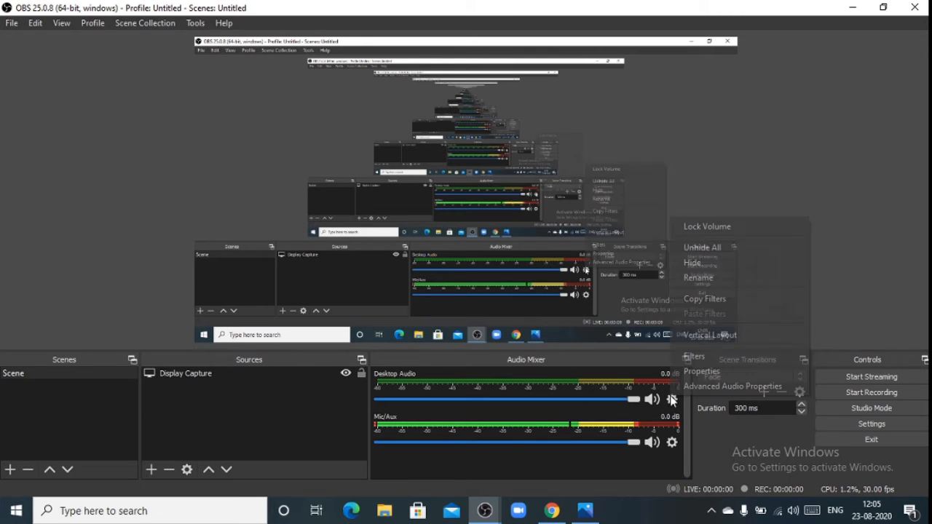
left_click(699, 371)
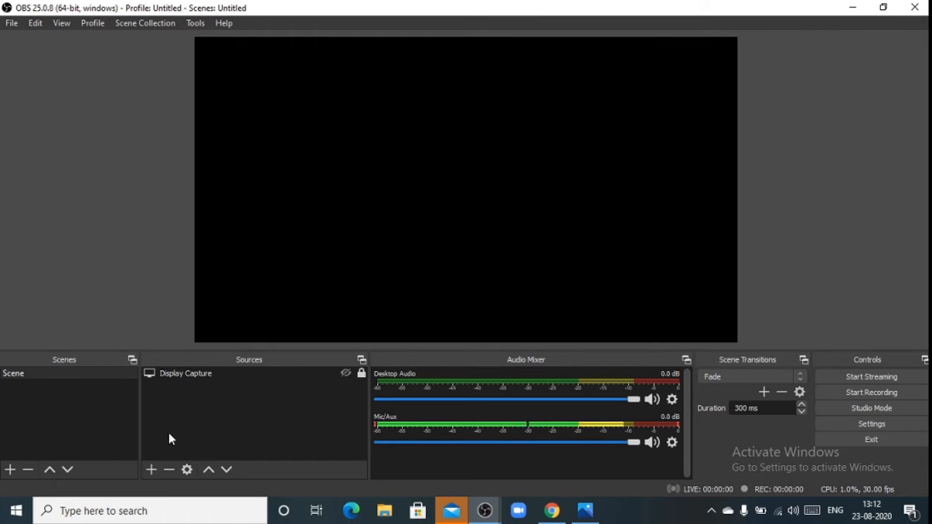
Add a new Color Source to the scene with the light pink color #ffaaff, keeping the 1920 by 1080 size.
left_click(151, 471)
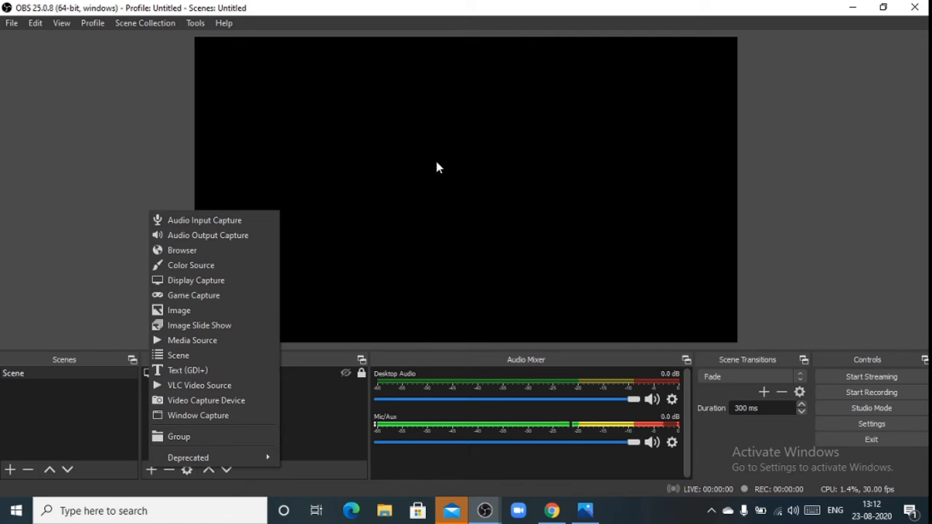
left_click(208, 265)
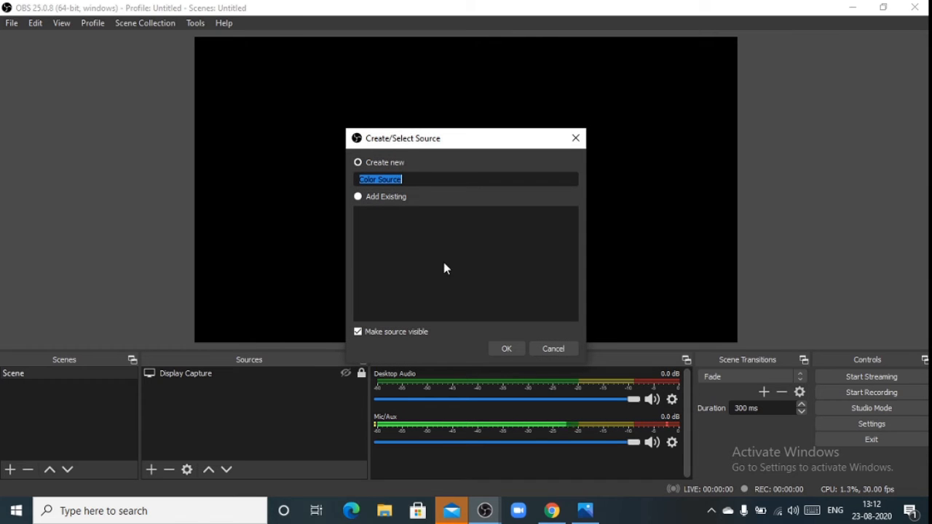
left_click(506, 350)
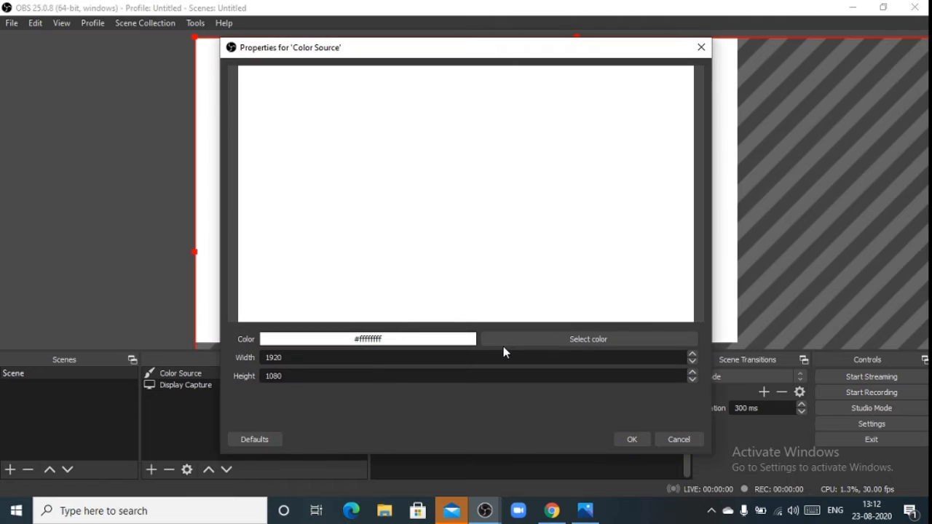
left_click(563, 350)
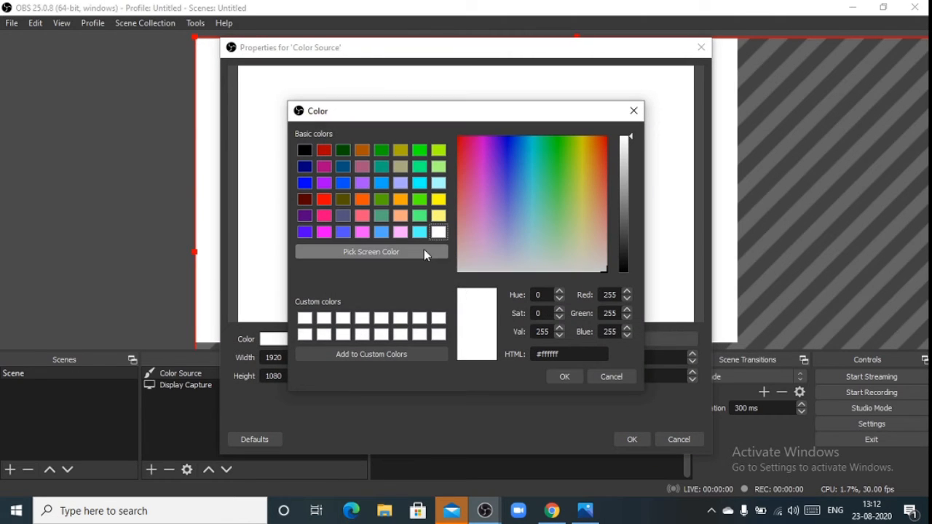
left_click(401, 235)
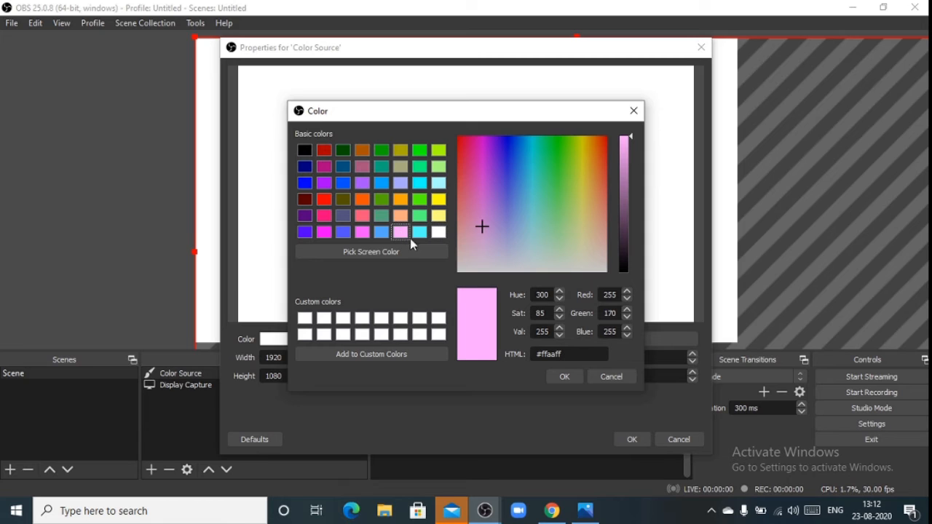
left_click(572, 378)
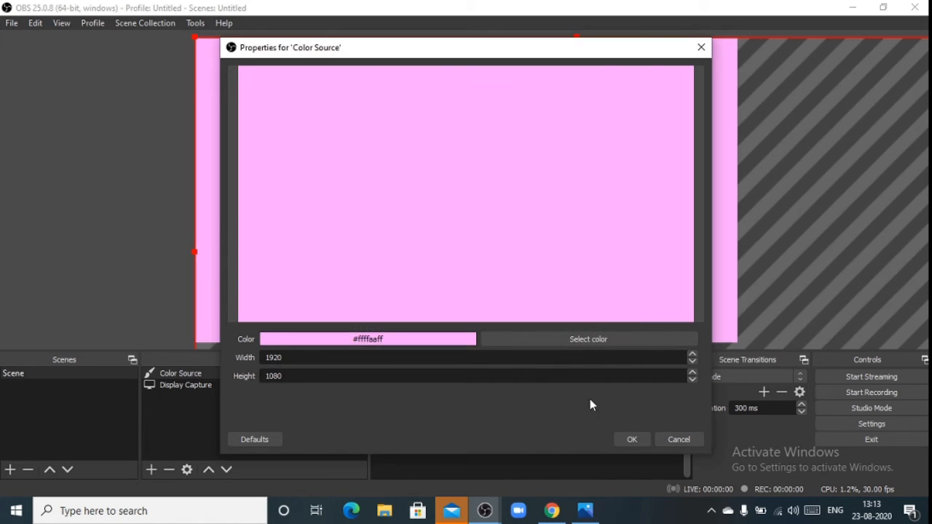
left_click(625, 439)
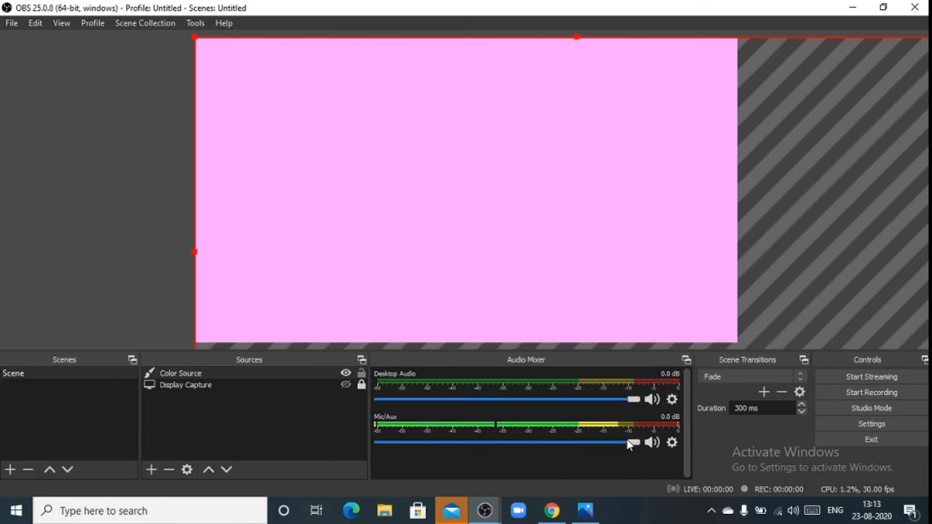
Fit the color source to the canvas, and scale it down to about 70% of the canvas toward the upper-left corner.
key("ctrl+f")
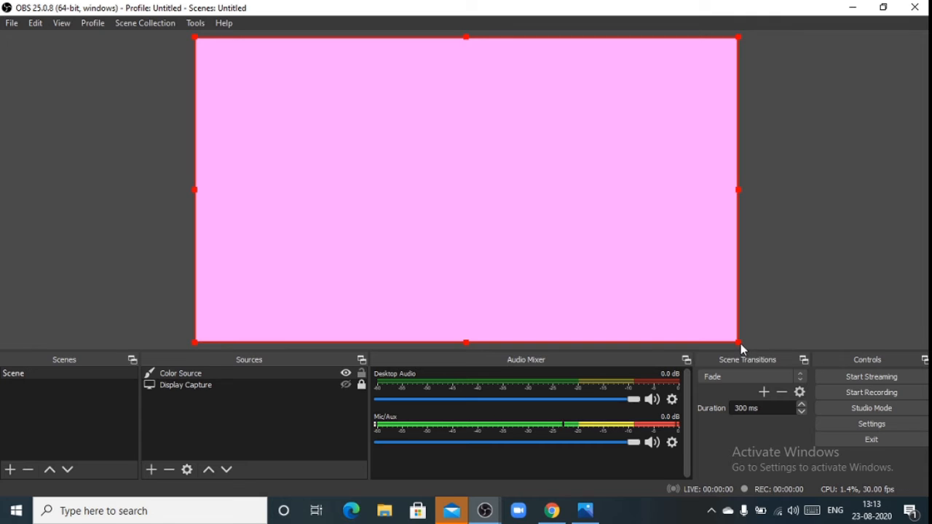
left_click_drag(740, 344, 460, 257)
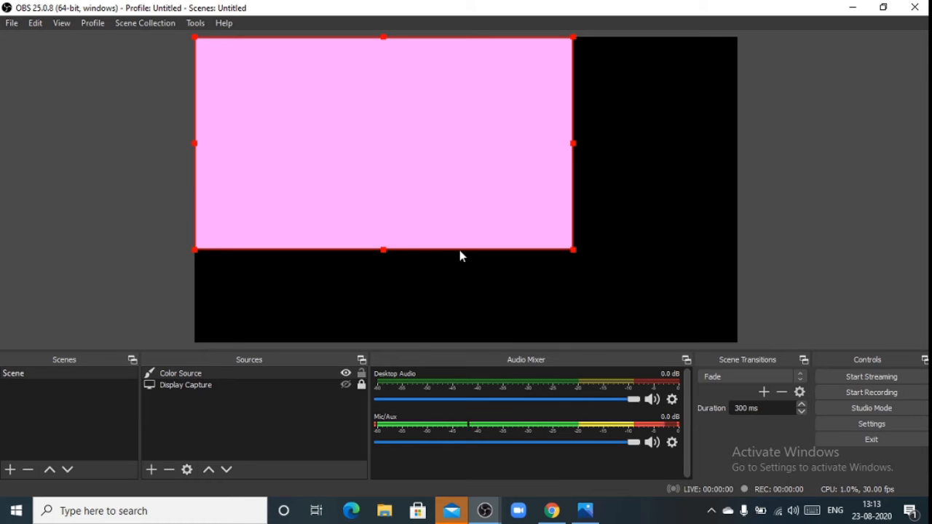
left_click(151, 471)
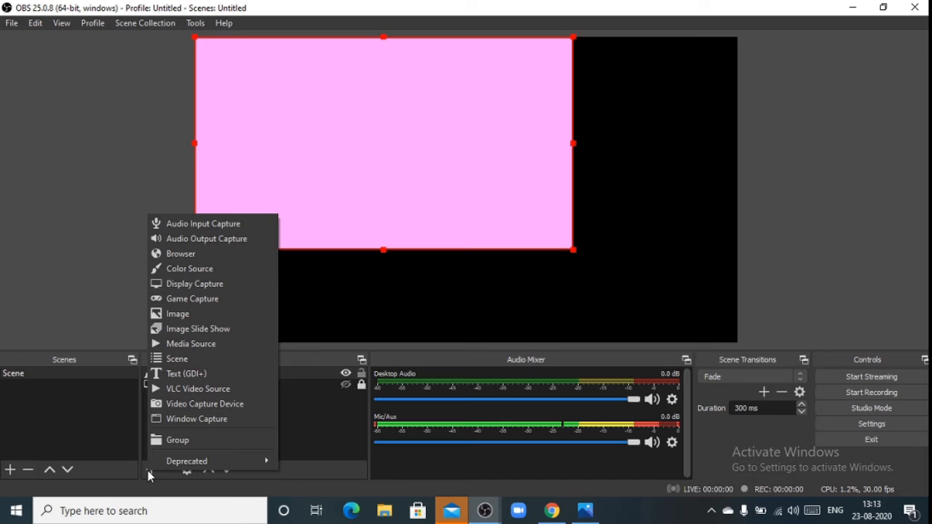
left_click(161, 259)
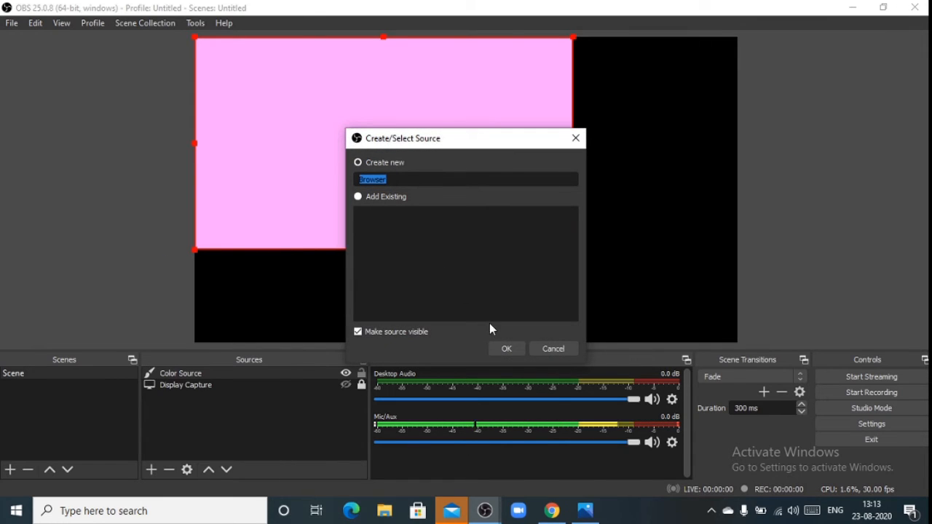
left_click(506, 348)
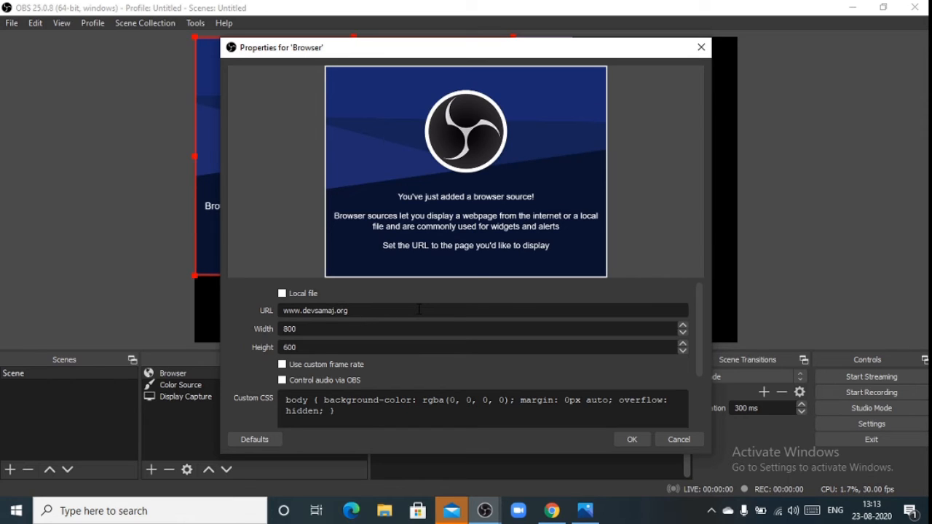
left_click(633, 440)
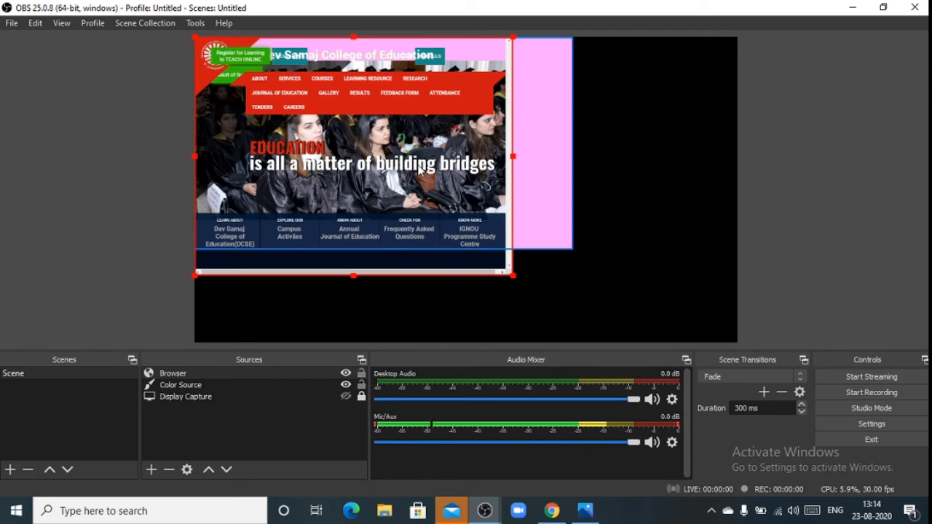
Move the browser source to the canvas's lower-right corner and scale it down from its upper-left corner.
left_click_drag(420, 172, 642, 239)
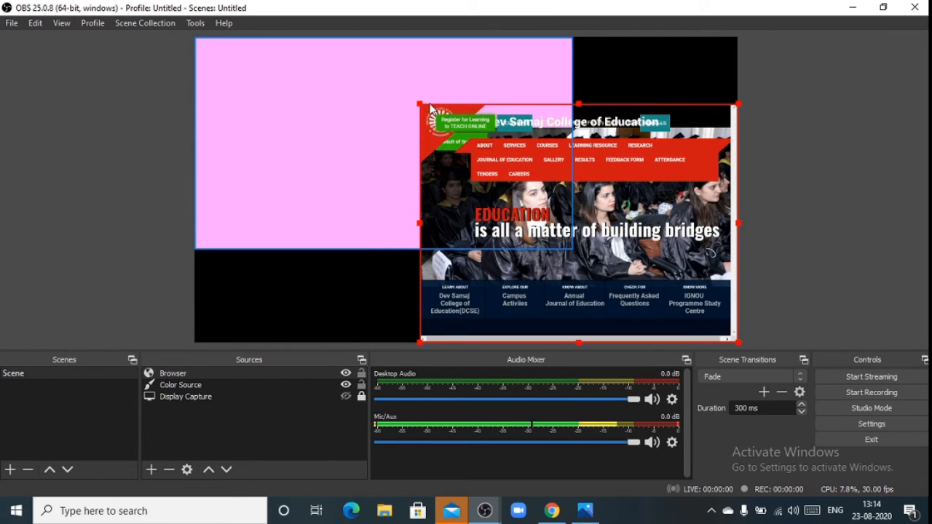
left_click_drag(420, 105, 489, 147)
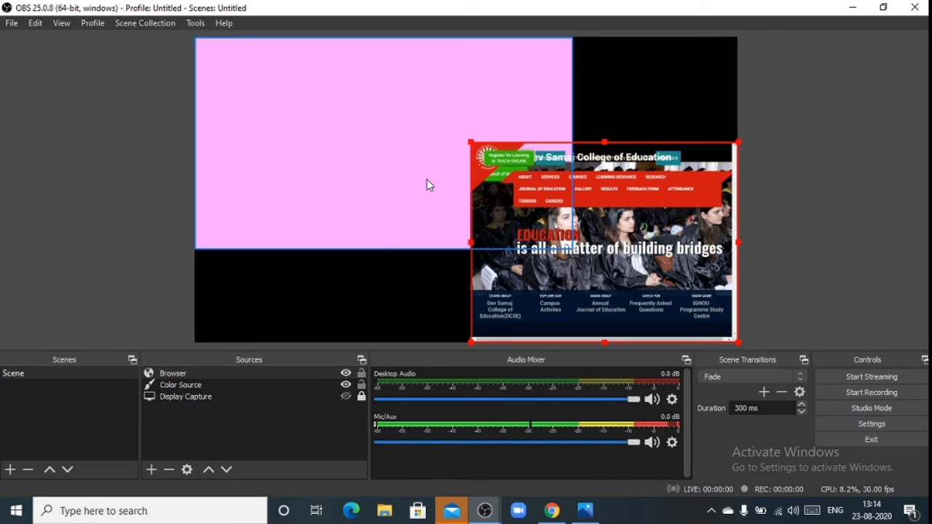
Bring the pink color source to the top of the source order.
mouse_move(428, 180)
left_mouse_down()
mouse_move(428, 190)
mouse_move(435, 170)
mouse_move(440, 182)
mouse_move(431, 178)
left_mouse_up()
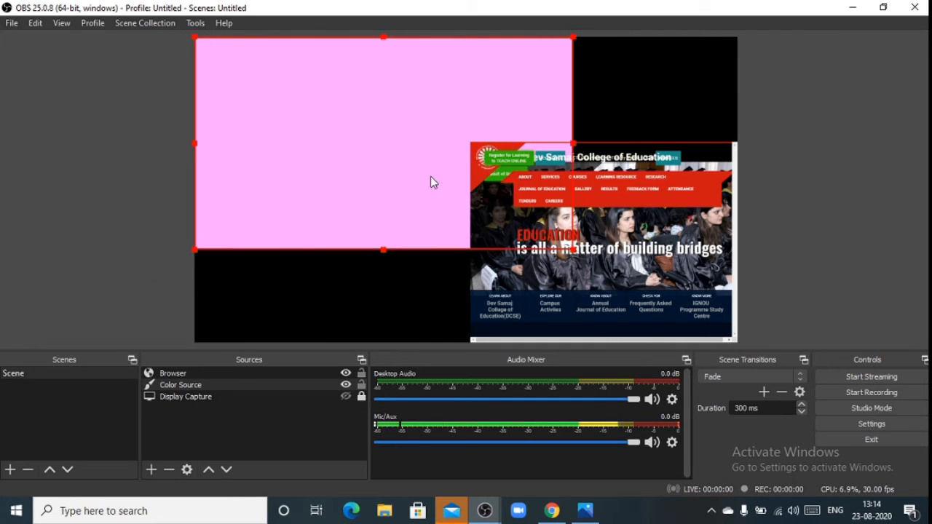
right_click(430, 177)
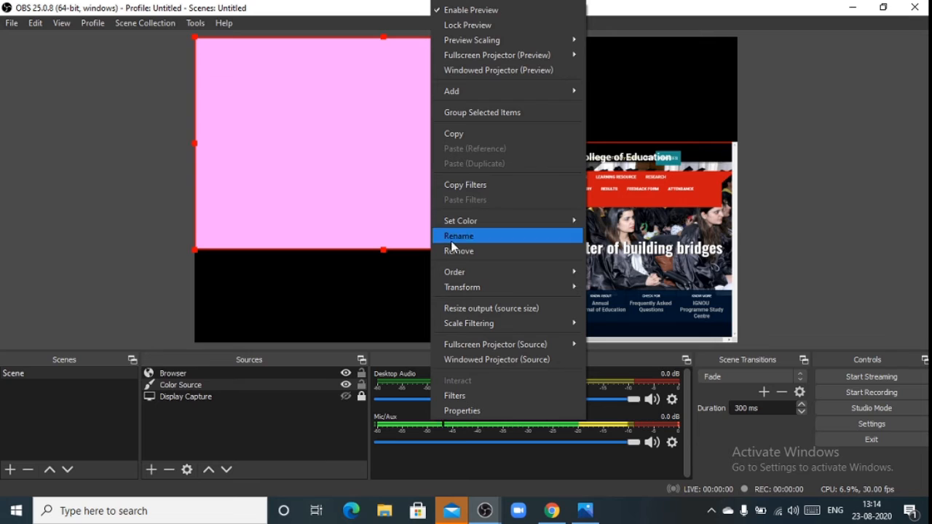
mouse_move(468, 270)
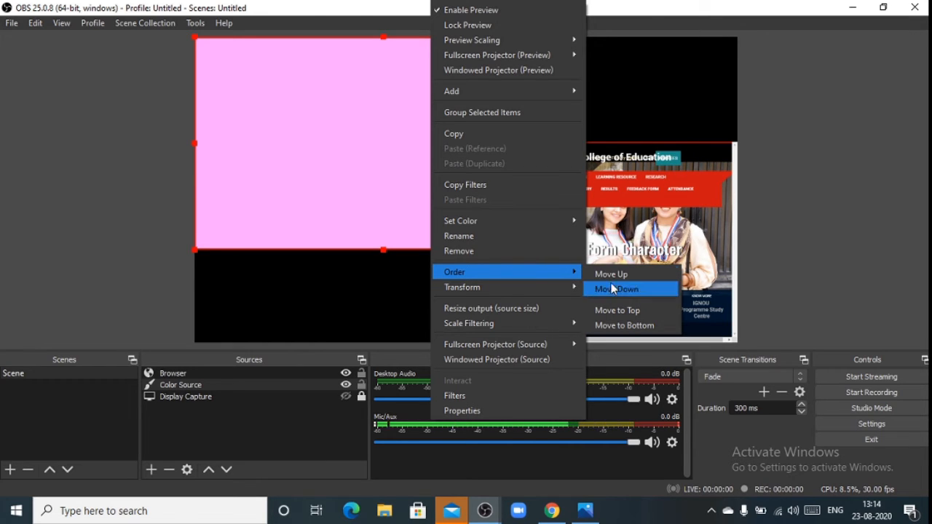
left_click(624, 311)
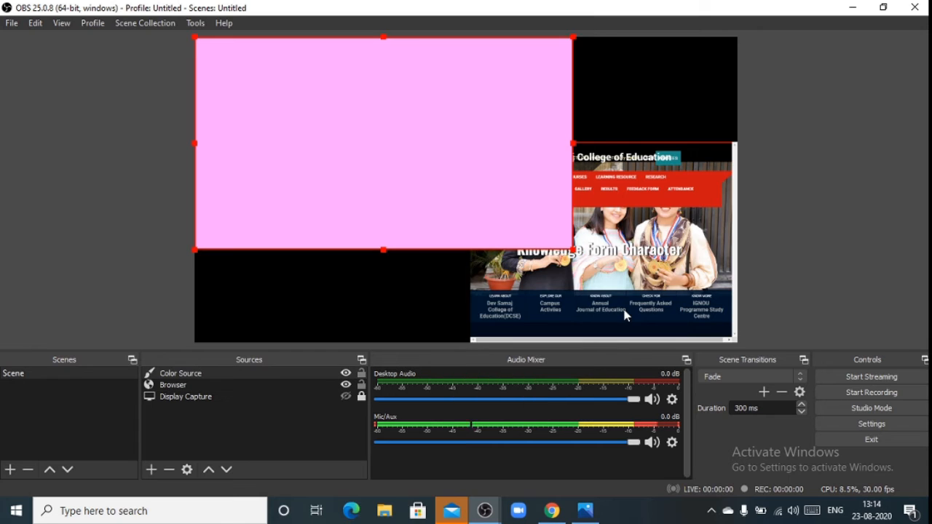
Move the pink color source down one level behind the browser source and clear the selection.
right_click(490, 211)
mouse_move(511, 274)
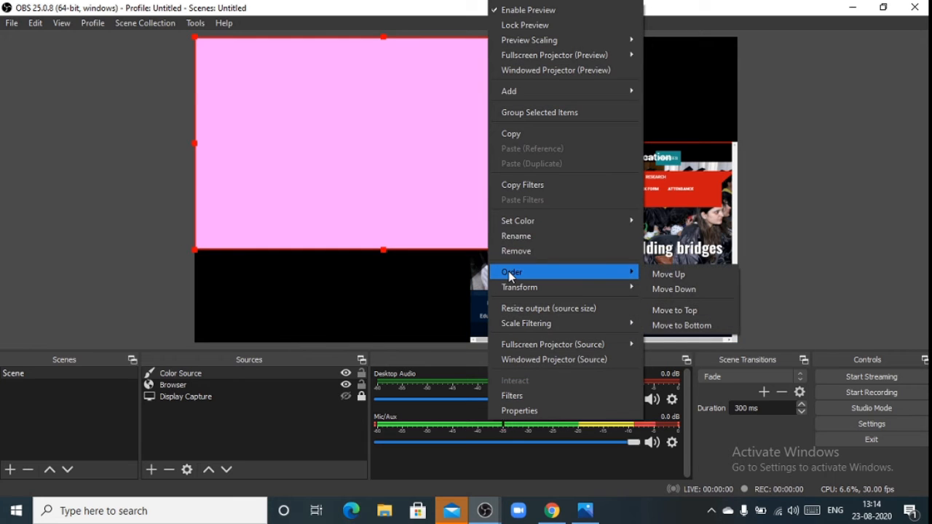
left_click(662, 290)
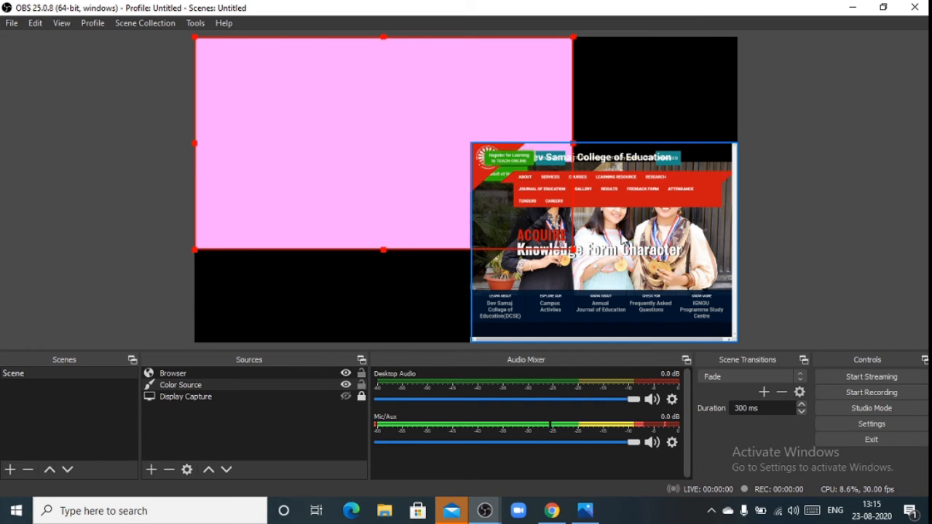
left_click(619, 240)
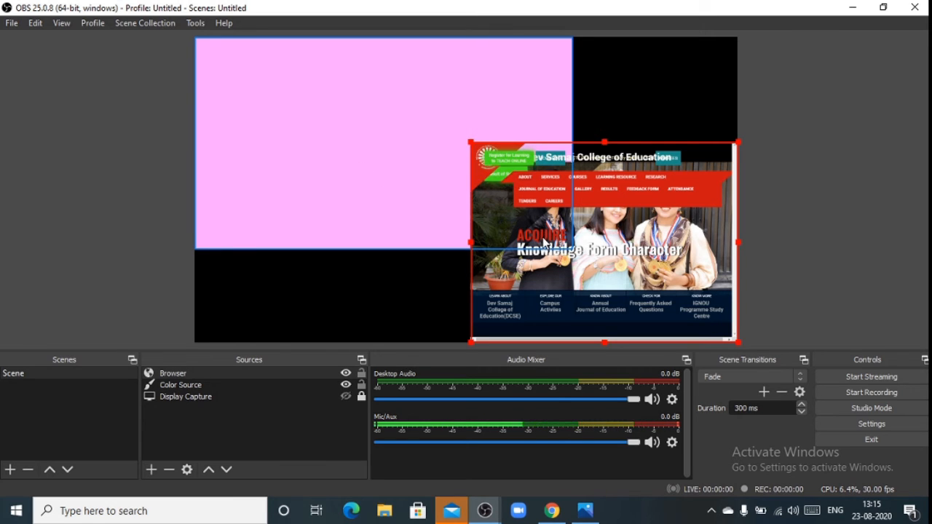
left_click(418, 265)
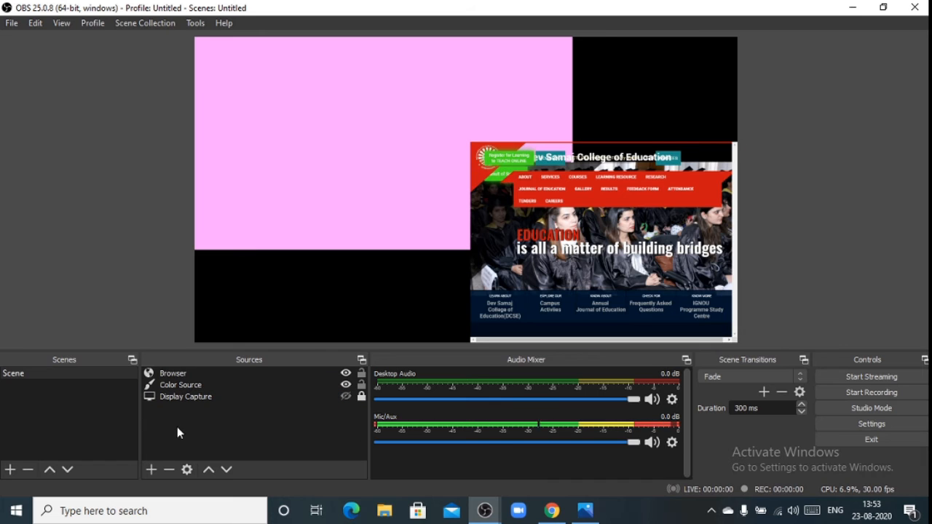
Add a new Media Source with the default local file options and no file chosen.
left_click(153, 466)
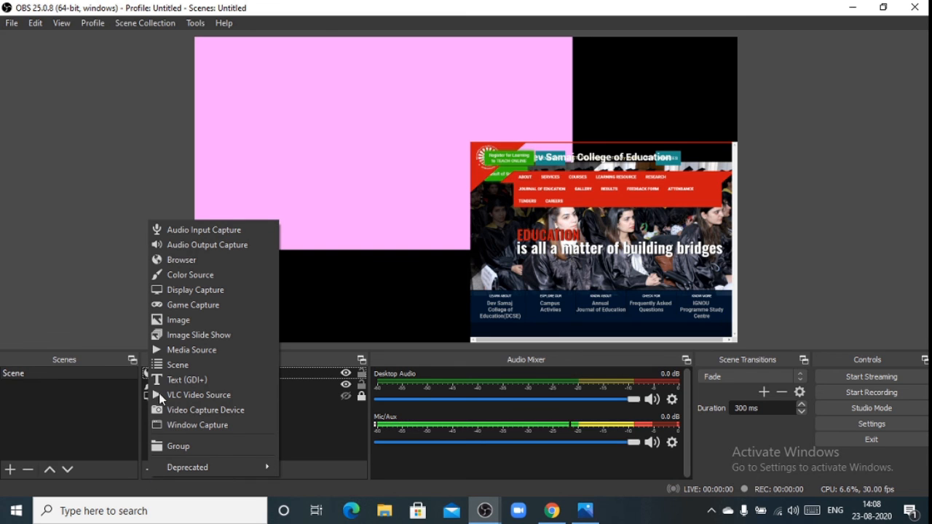
left_click(188, 351)
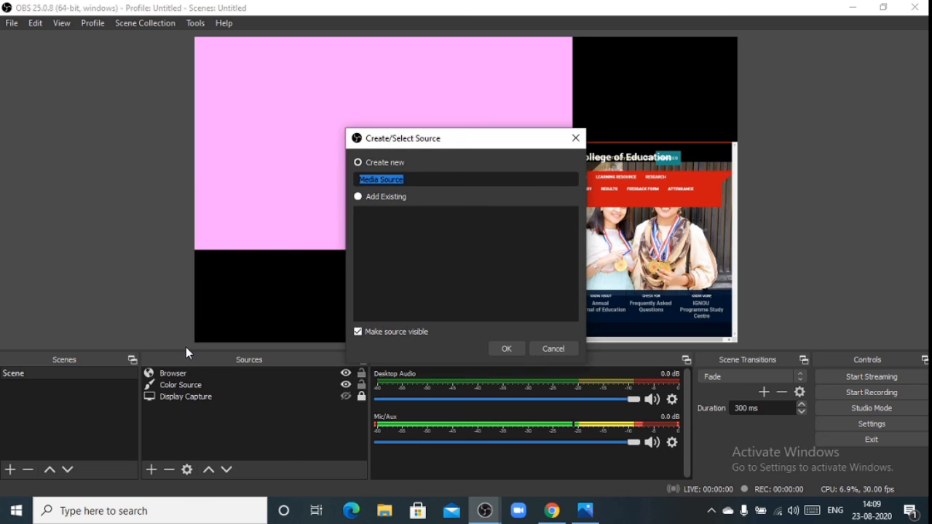
left_click(511, 348)
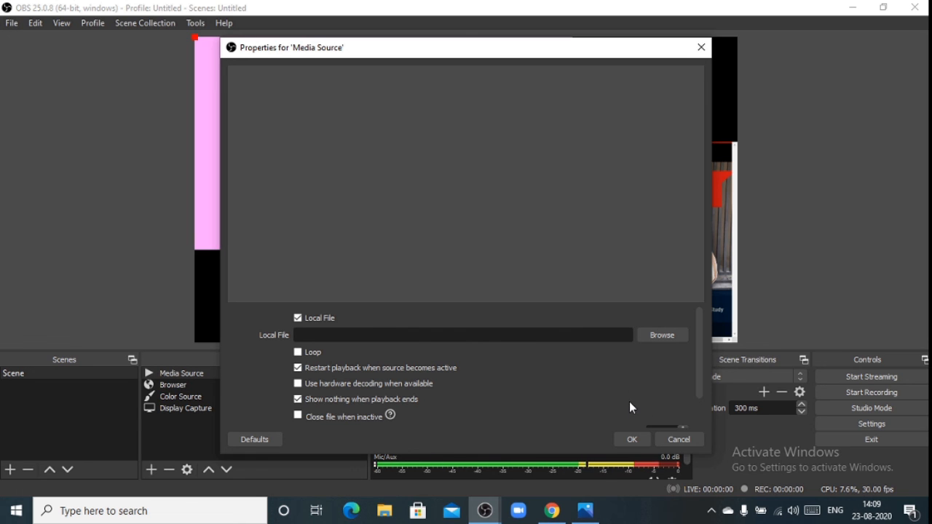
left_click(626, 440)
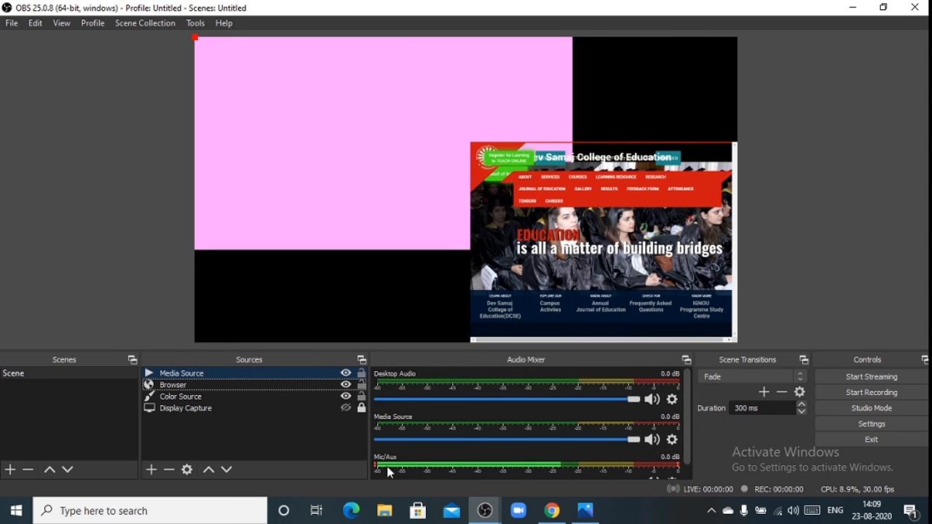
Open the choice of source types for adding another source.
left_click(151, 471)
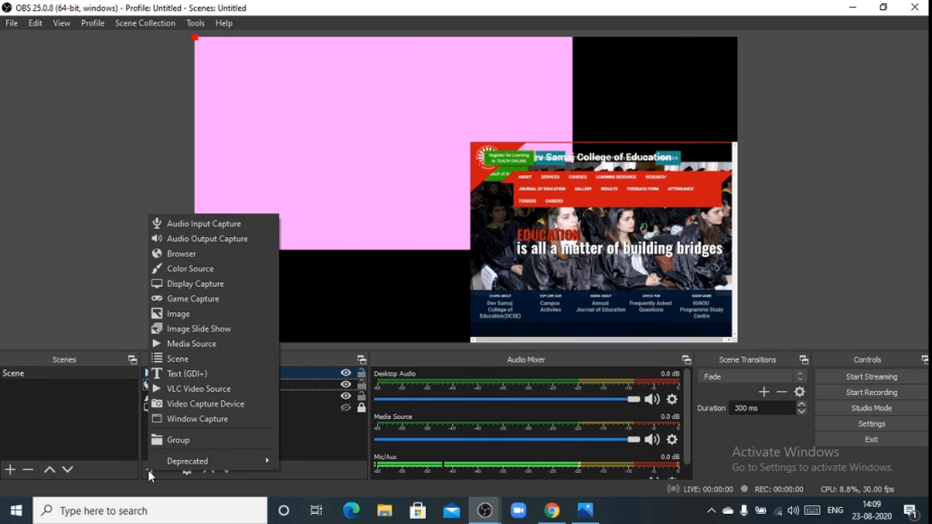